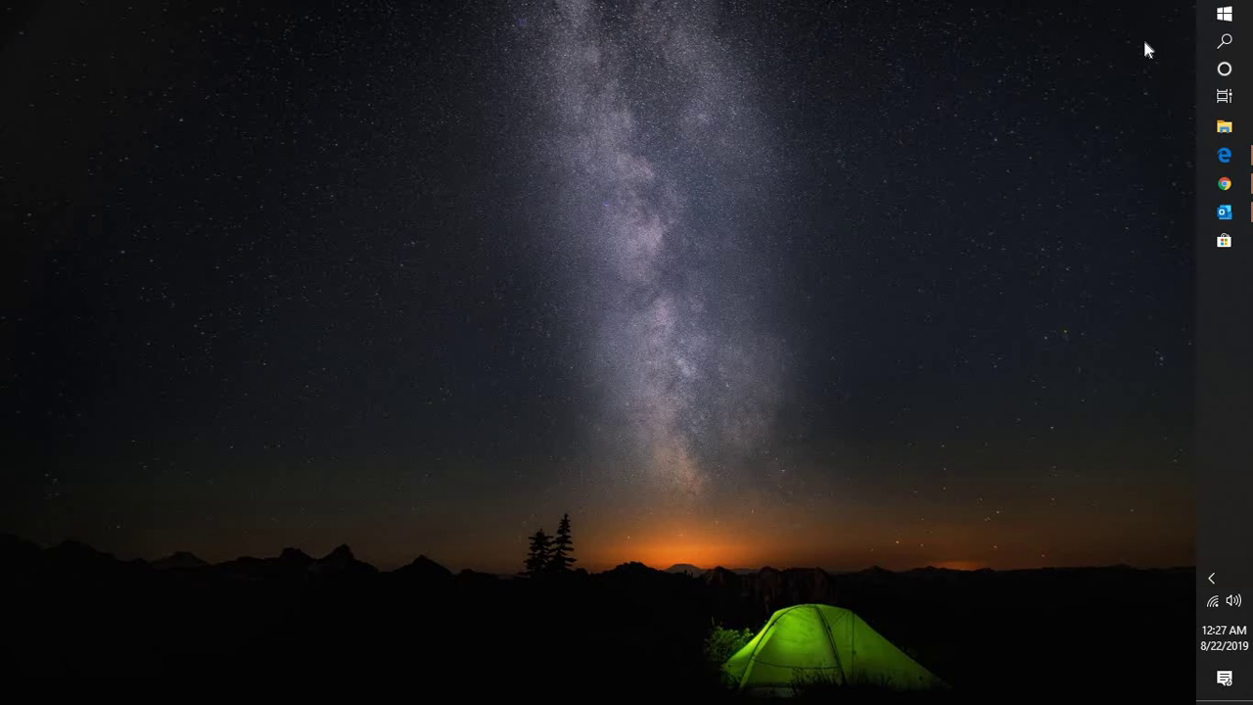
Search Windows for services.msc and open the Services app.
{"action": "left_click", "coordinate": [1228, 43]}
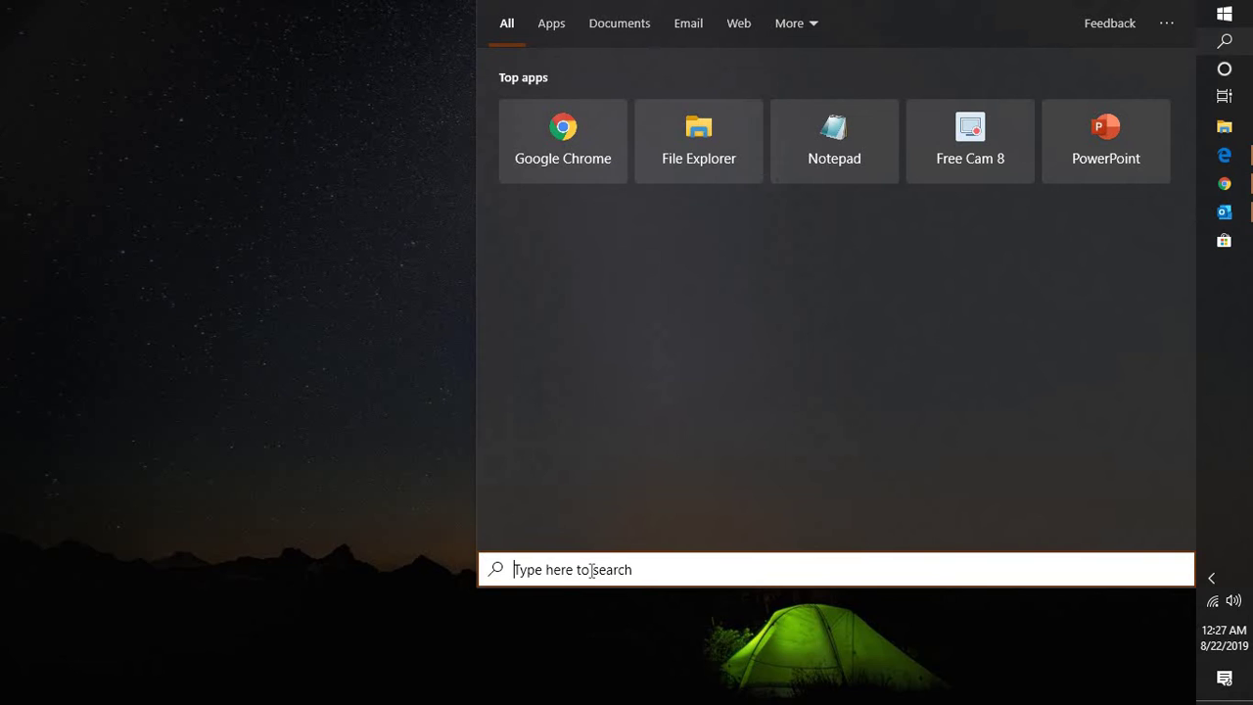
{"action": "type", "text": "services"}
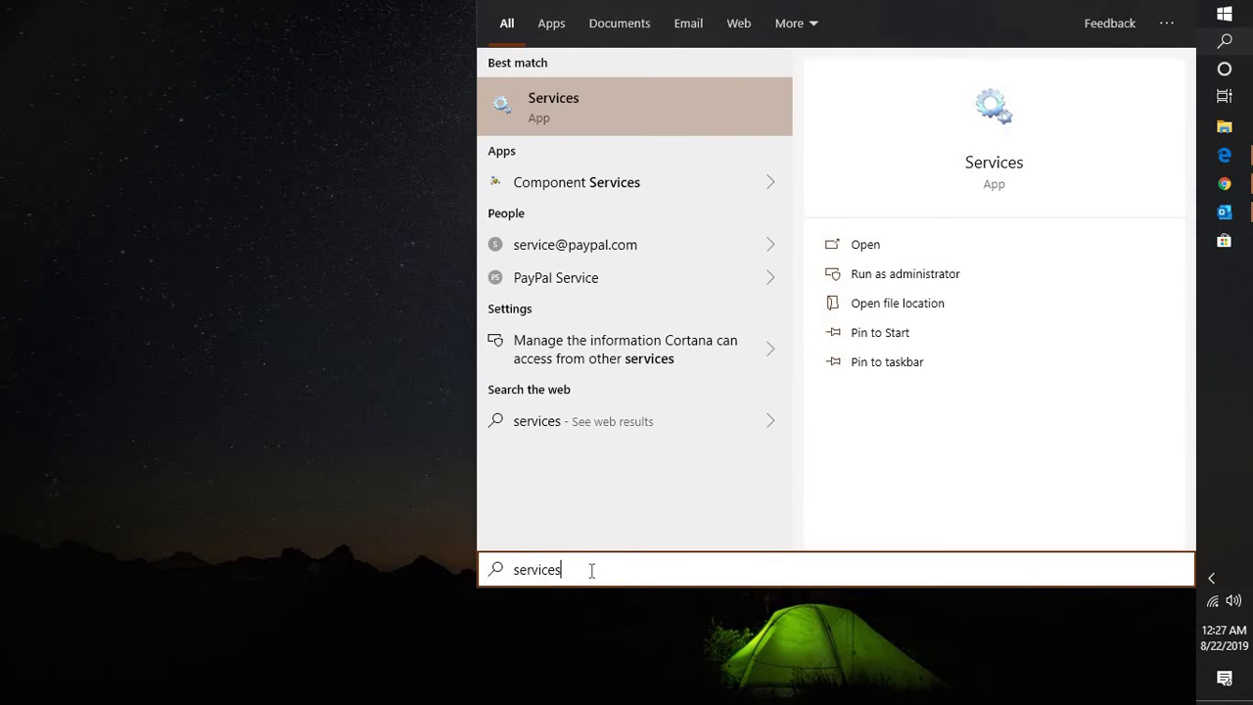
{"action": "type", "text": ".msc"}
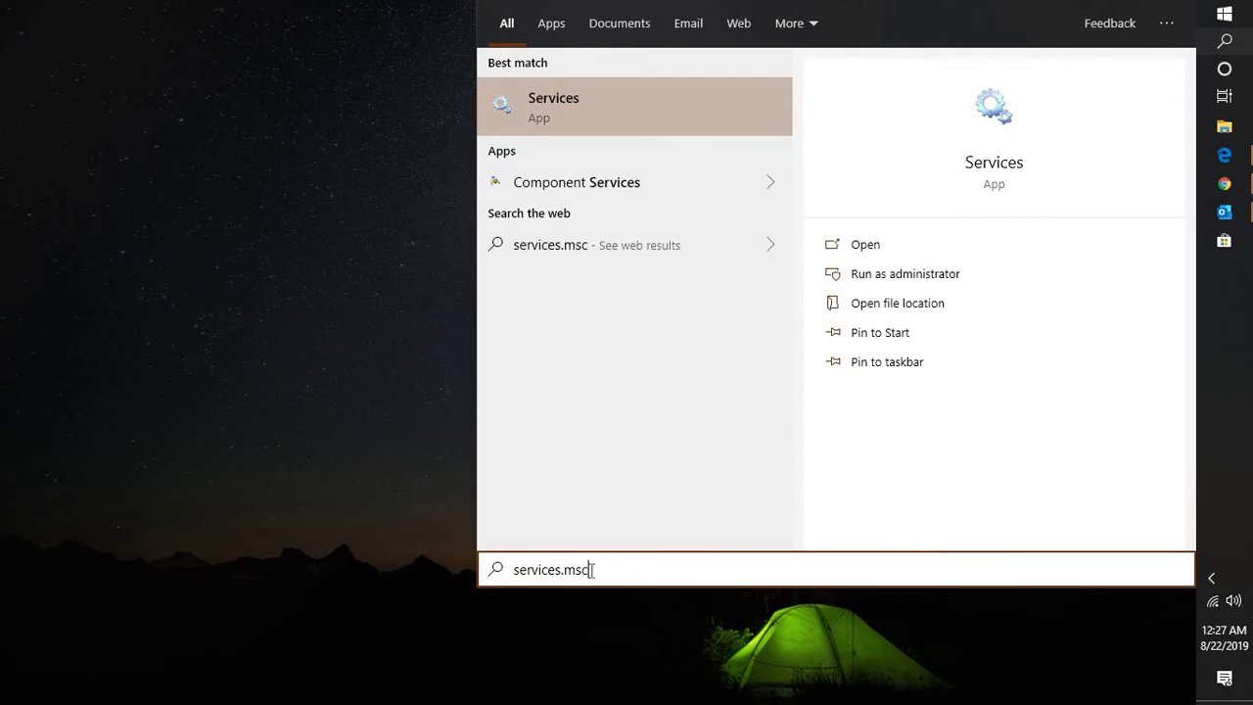
{"action": "left_click", "coordinate": [603, 102]}
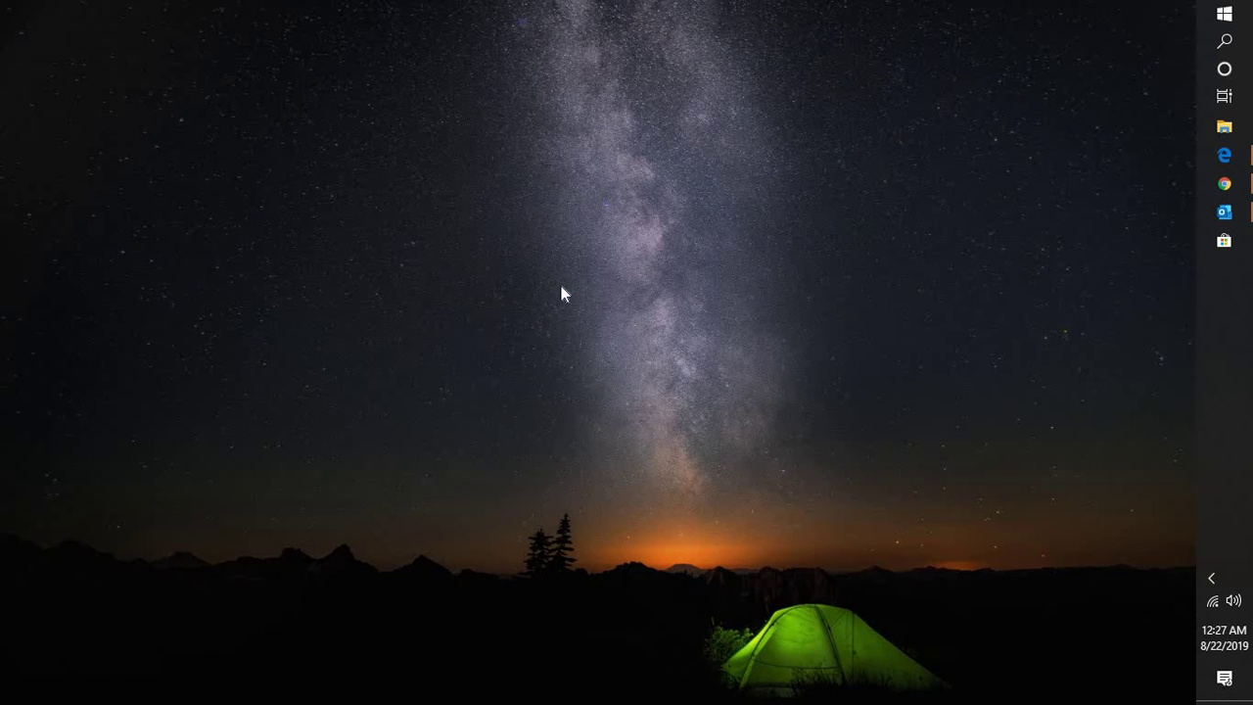
{"action": "key", "text": "super+r"}
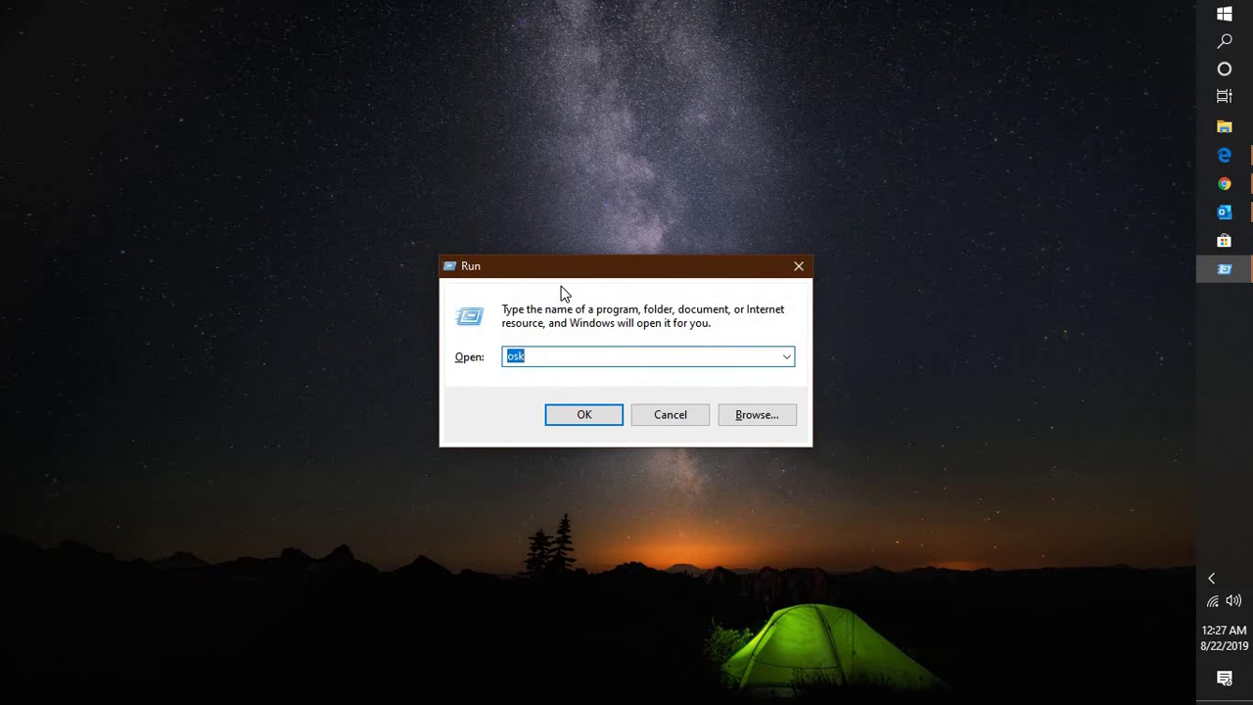
{"action": "type", "text": "serv"}
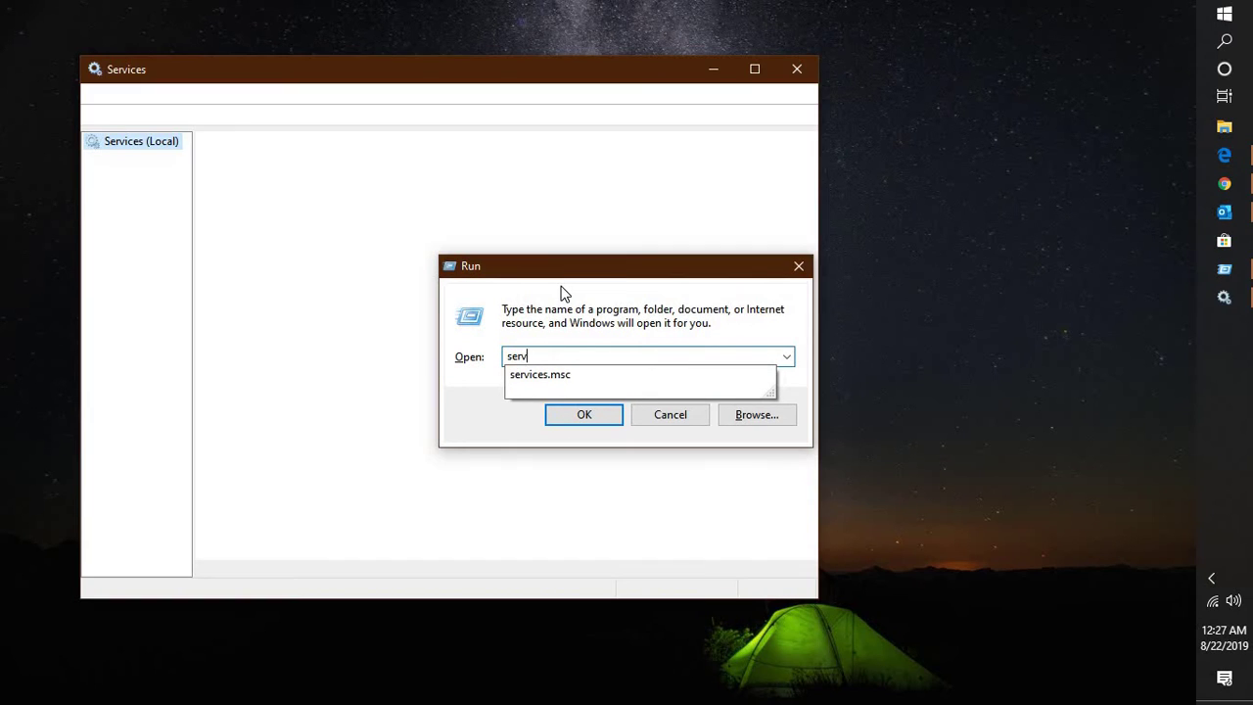
{"action": "key", "text": "Down"}
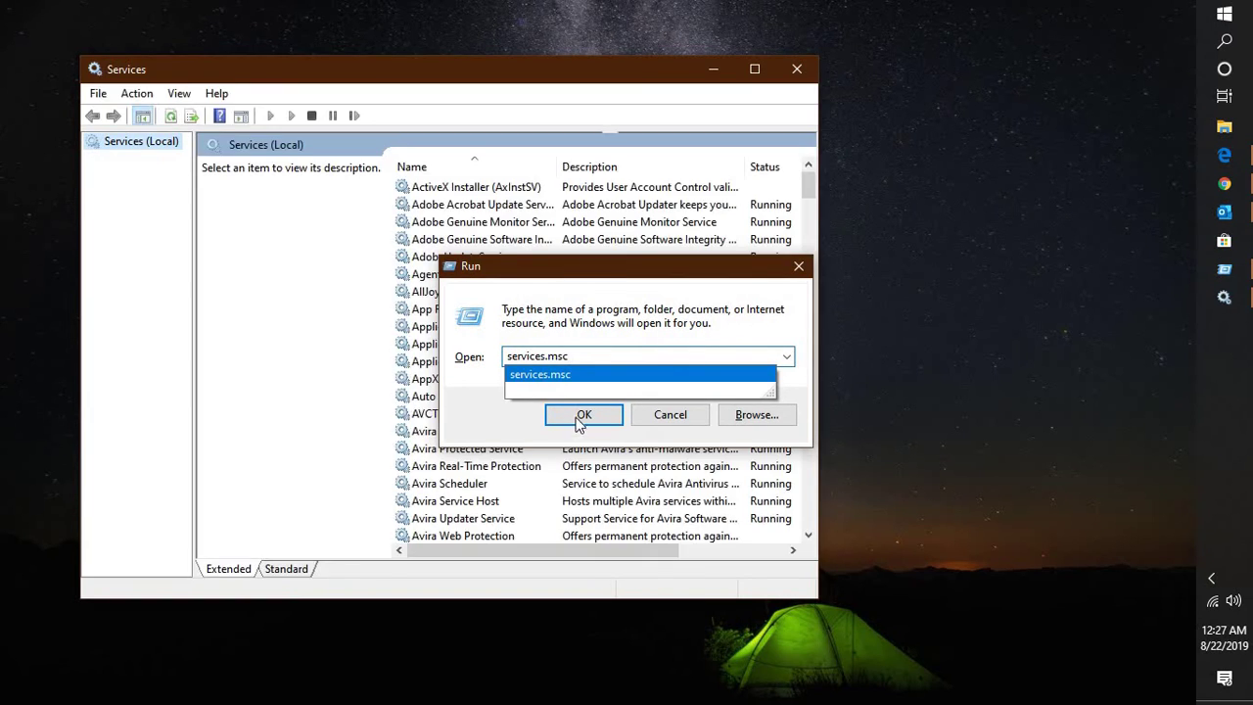
{"action": "left_click", "coordinate": [797, 270]}
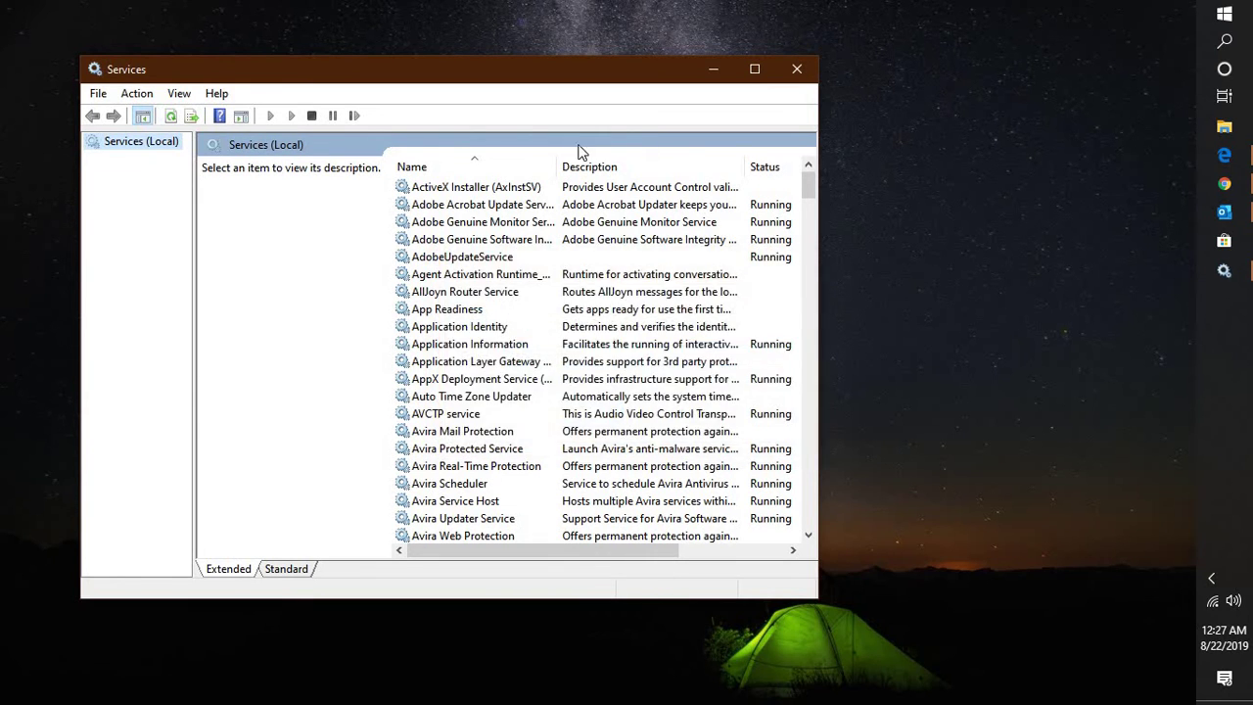
Maximize the Services window and select the Print Spooler service in the list.
{"action": "left_click", "coordinate": [757, 71]}
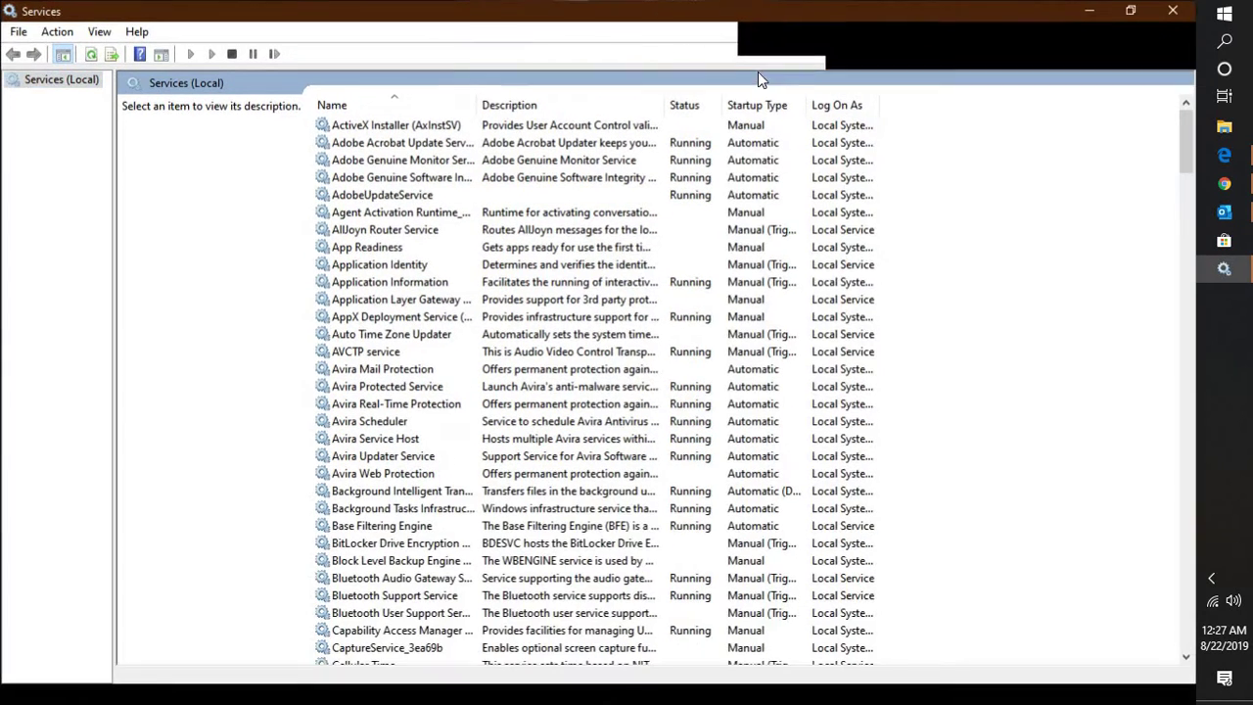
{"action": "left_click", "coordinate": [430, 335]}
{"action": "key", "text": "p"}
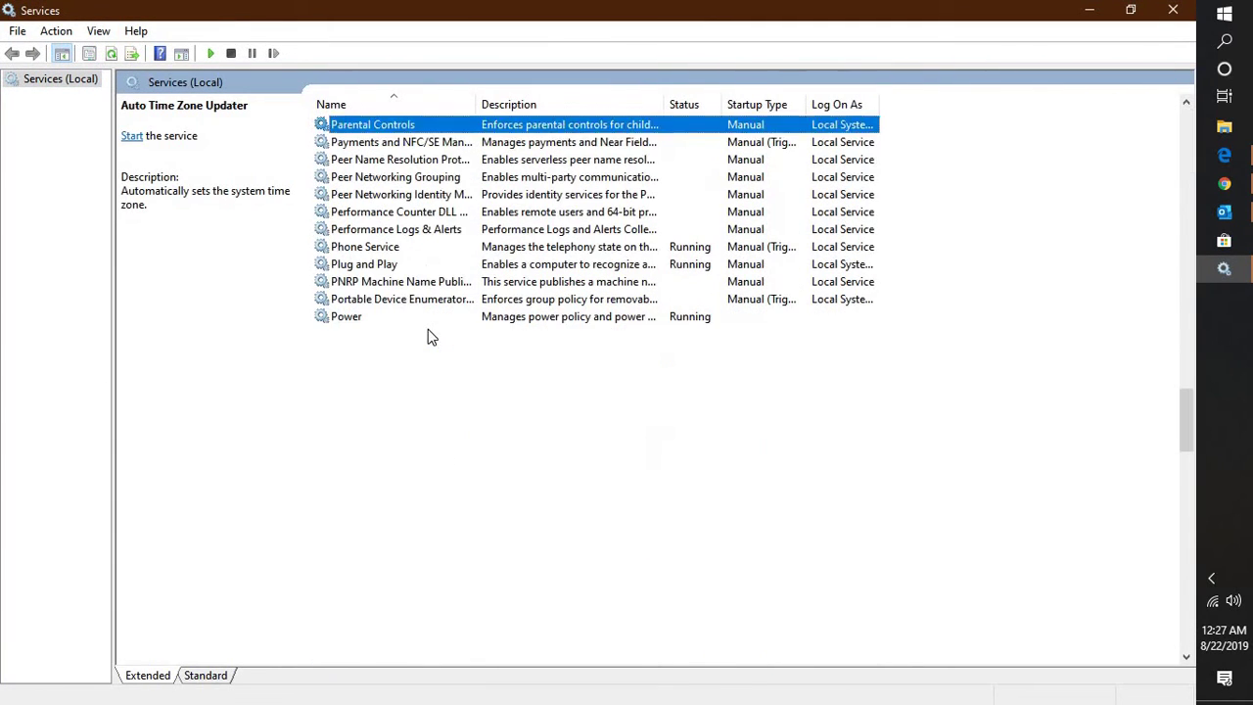
{"action": "left_click", "coordinate": [429, 336]}
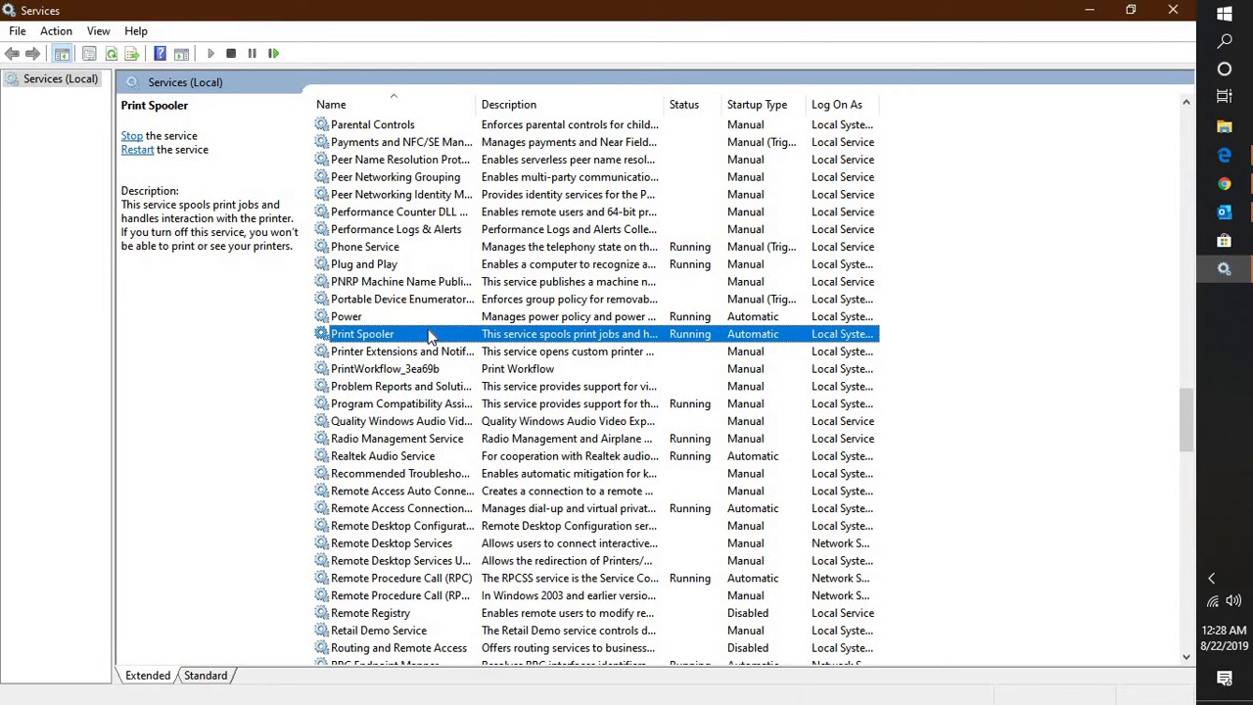
Stop the Print Spooler service from its properties and close the properties dialog.
{"action": "right_click", "coordinate": [427, 336]}
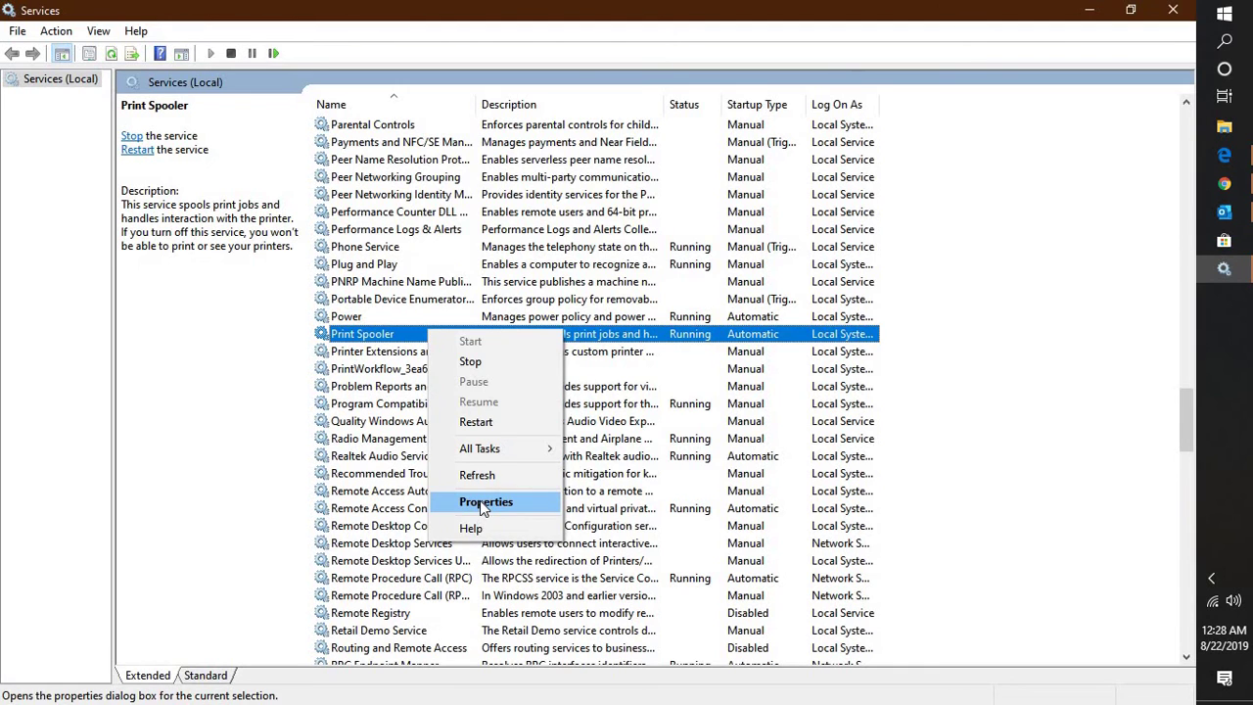
{"action": "left_click", "coordinate": [483, 503]}
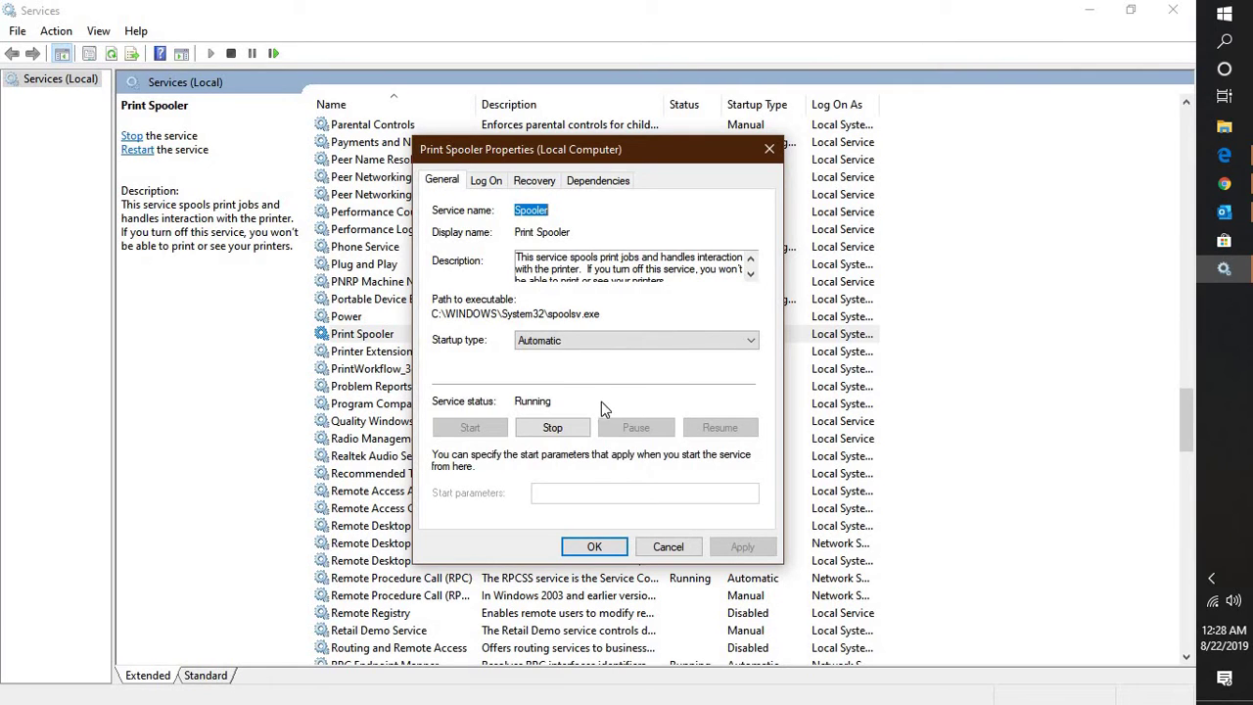
{"action": "left_click", "coordinate": [561, 435]}
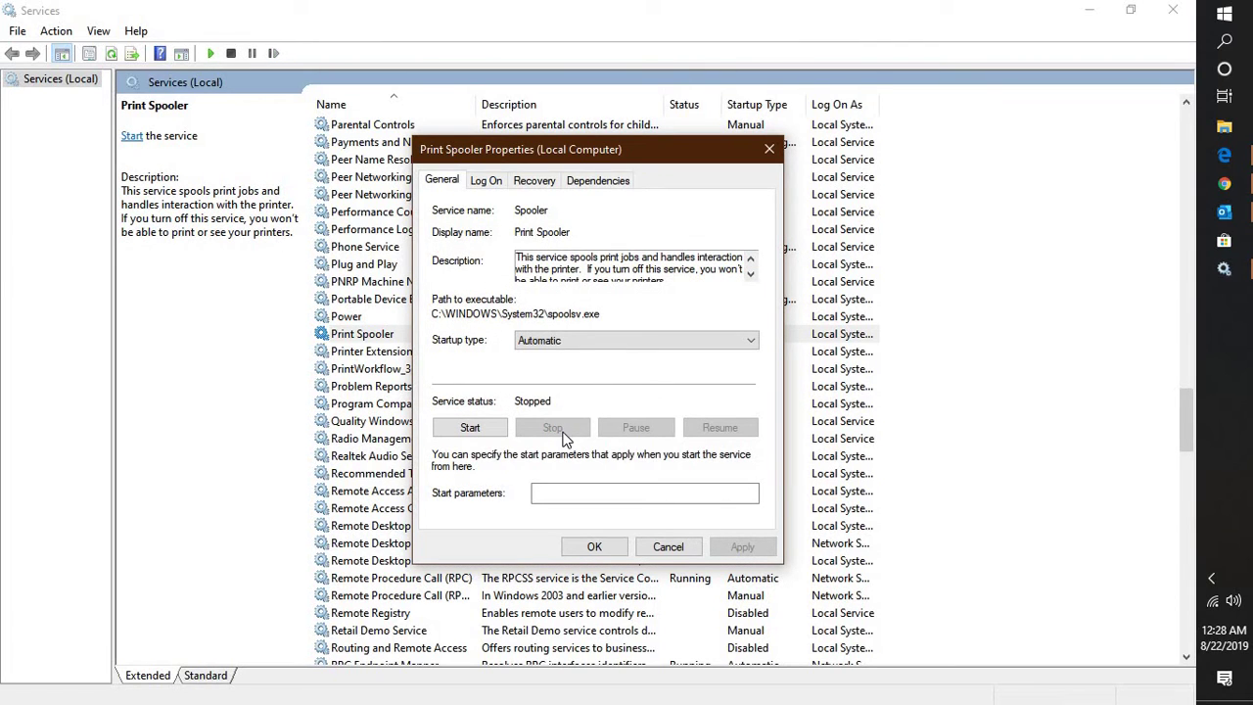
{"action": "left_click", "coordinate": [594, 547]}
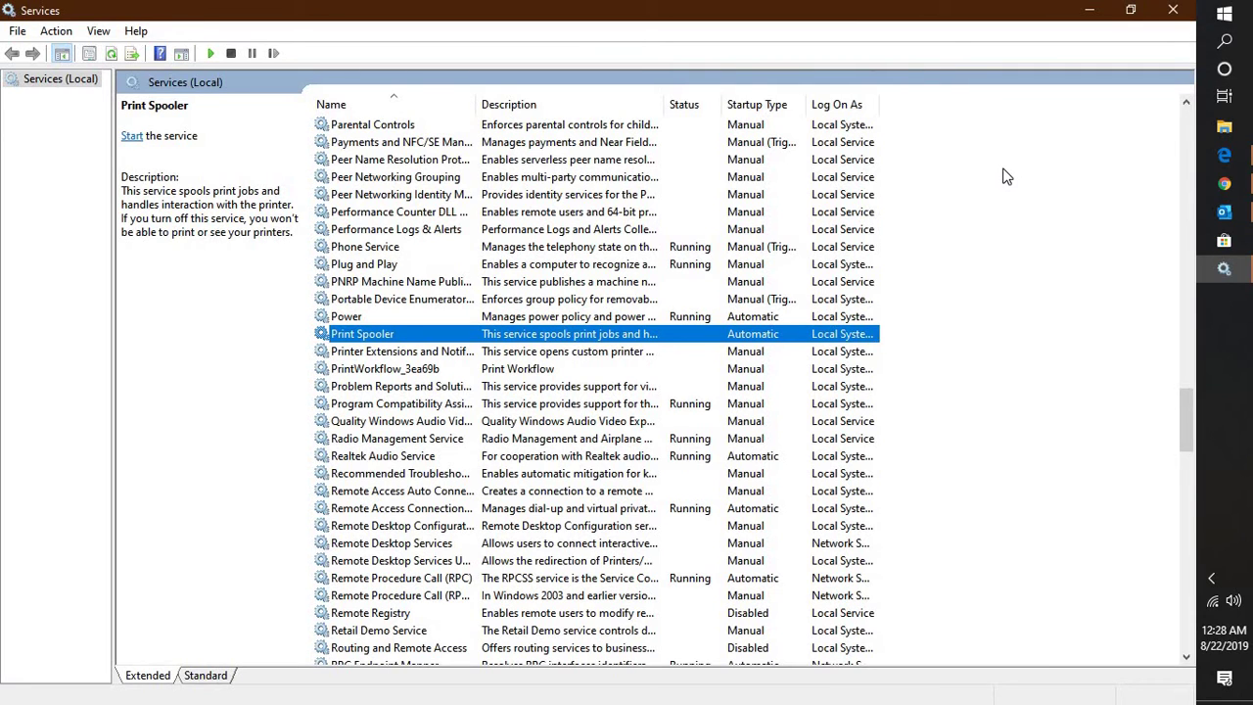
Find the Run app through Windows search and use it to open the folder C:\windows\system32\spool\printers.
{"action": "left_click", "coordinate": [1223, 41]}
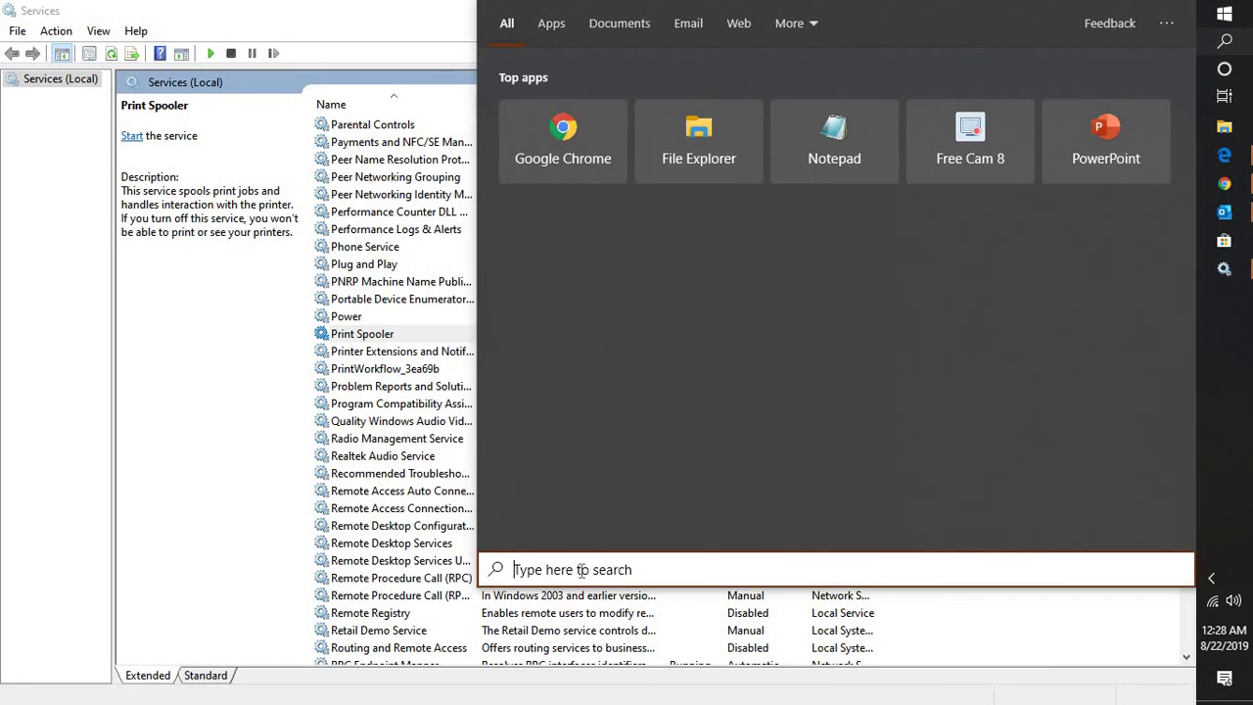
{"action": "type", "text": "run"}
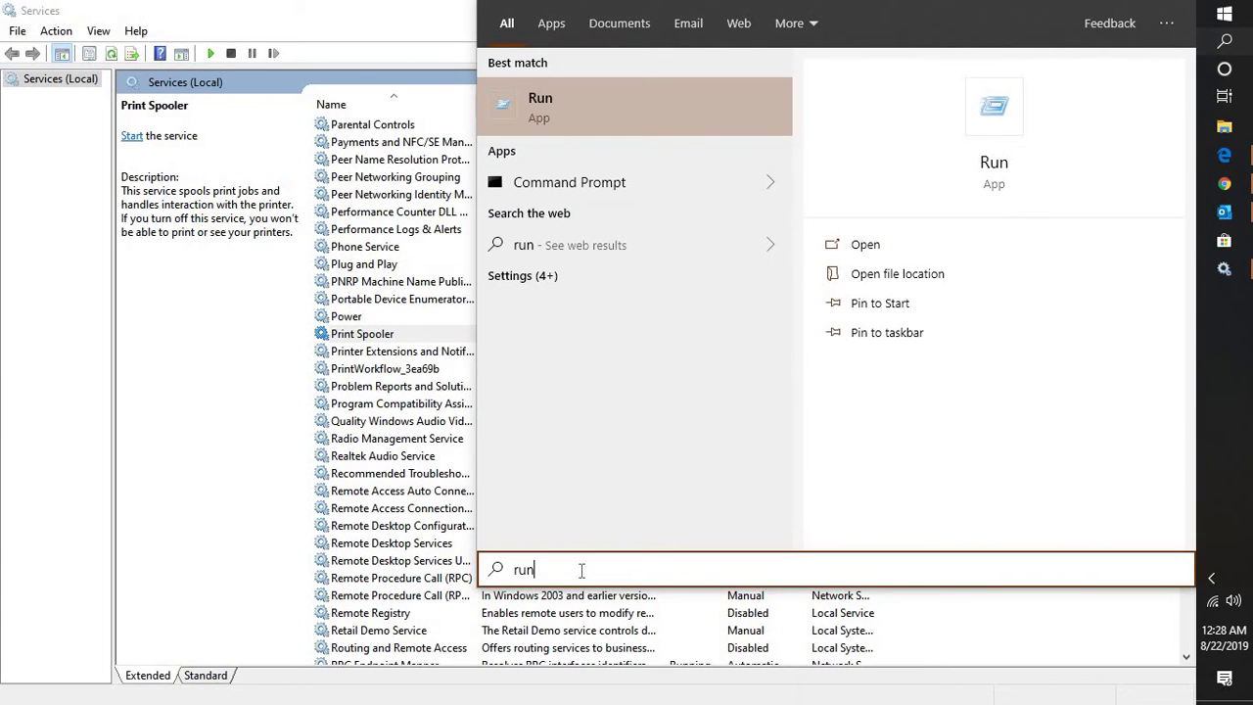
{"action": "left_click", "coordinate": [586, 128]}
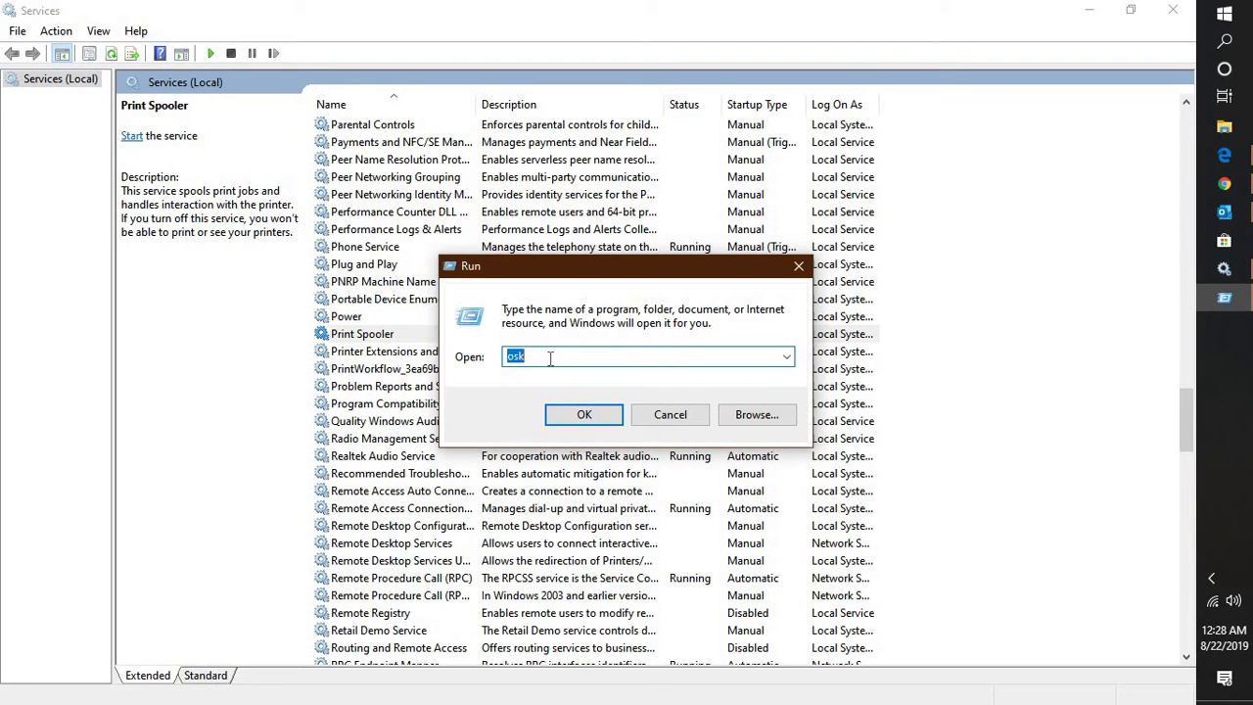
{"action": "type", "text": "C:"}
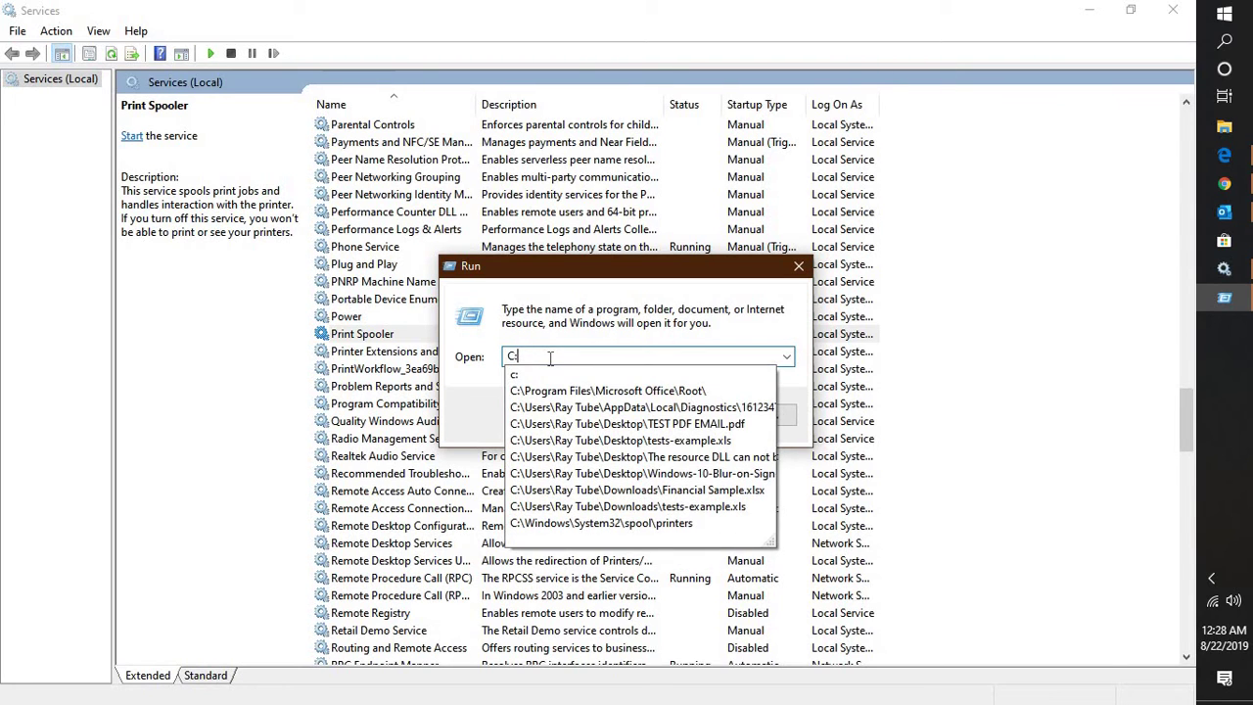
{"action": "type", "text": " \\"}
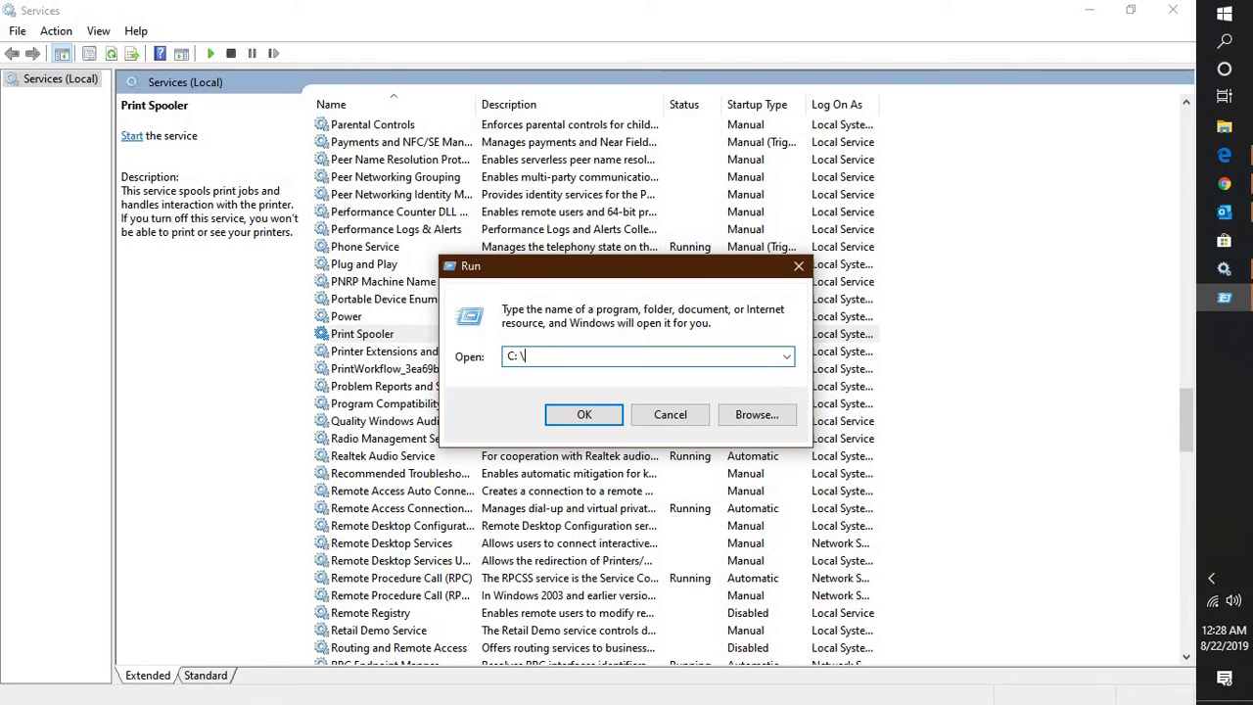
{"action": "type", "text": "windows \\system32"}
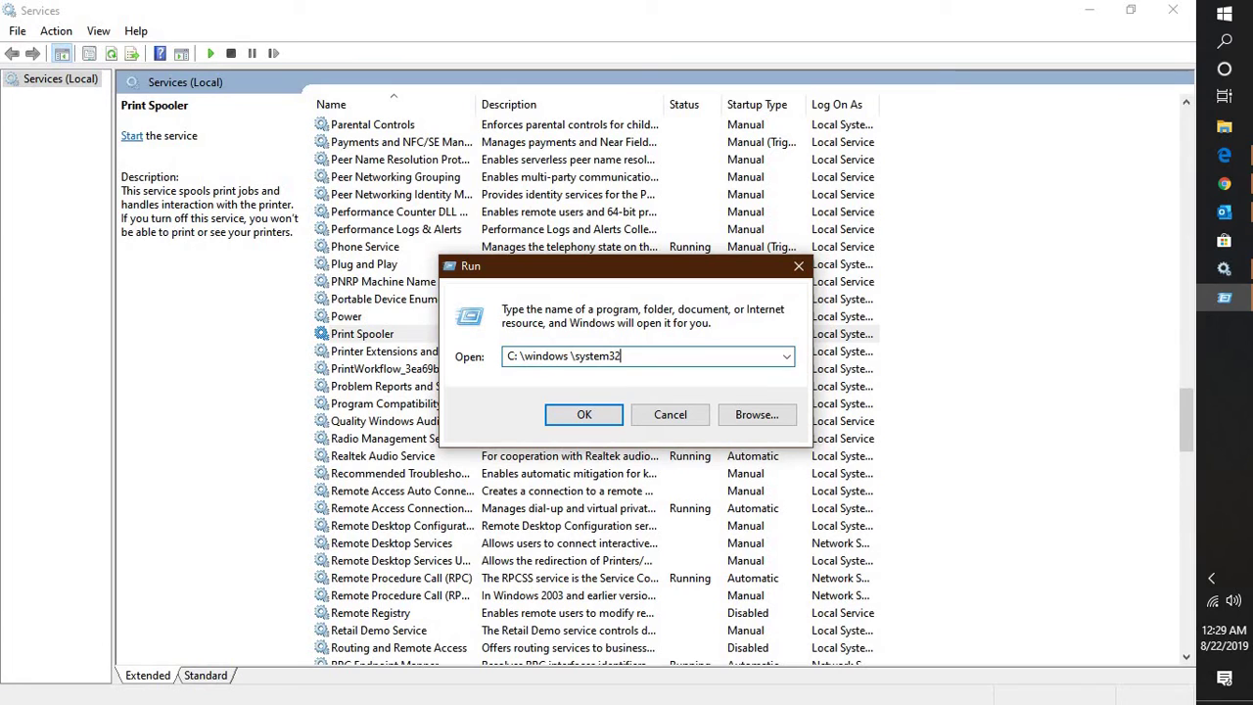
{"action": "type", "text": "\\spool\\printers"}
{"action": "left_click", "coordinate": [572, 355]}
{"action": "key", "text": "BackSpace"}
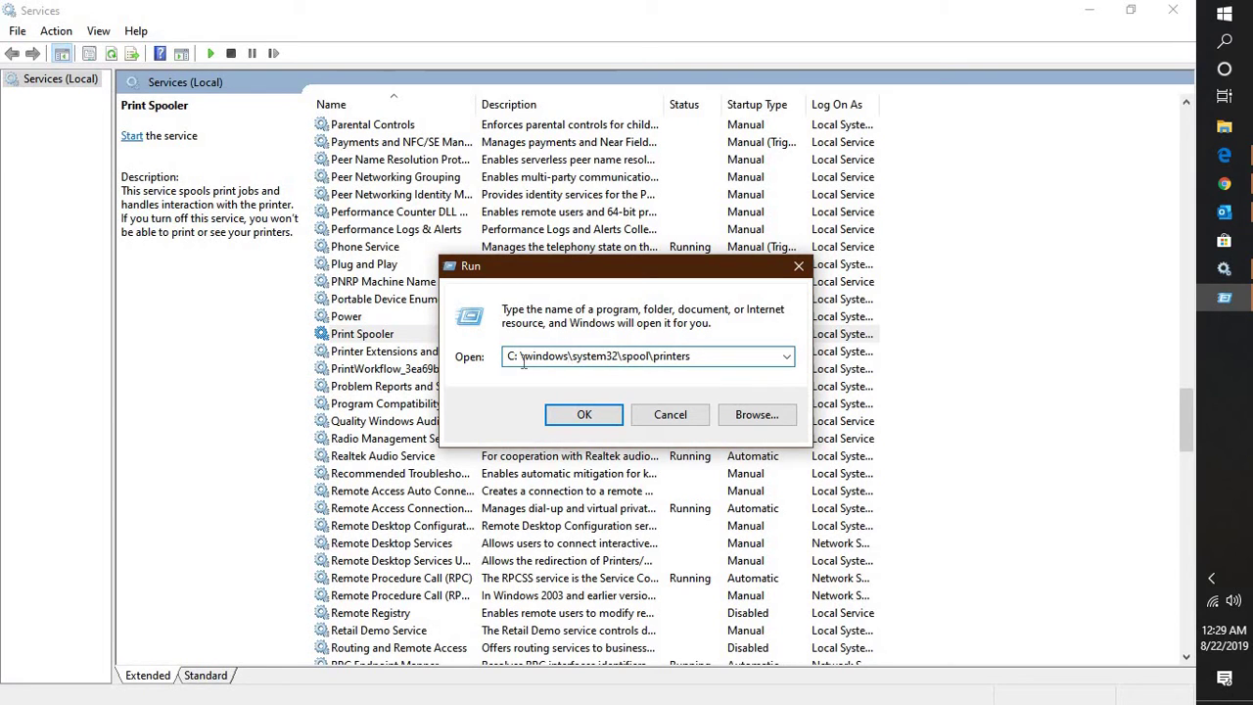
{"action": "key", "text": "Return"}
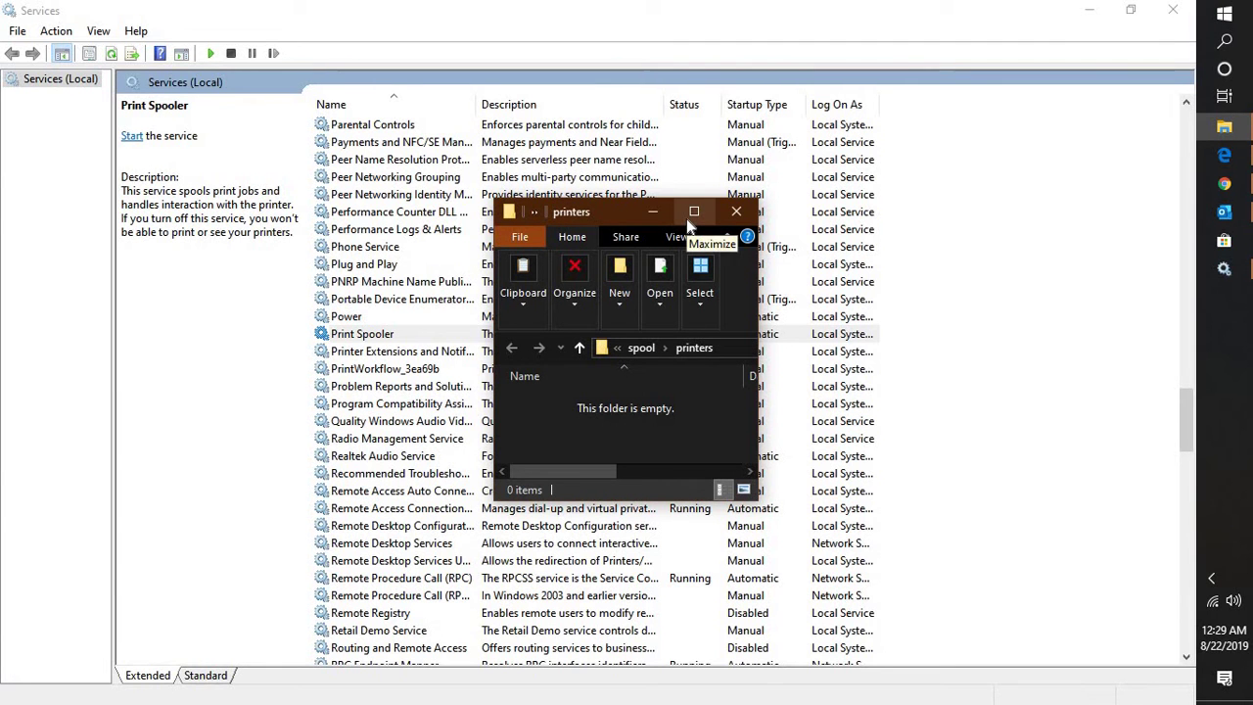
Maximize the printers folder window, check it for leftover print job files, and close it.
{"action": "left_click", "coordinate": [688, 214]}
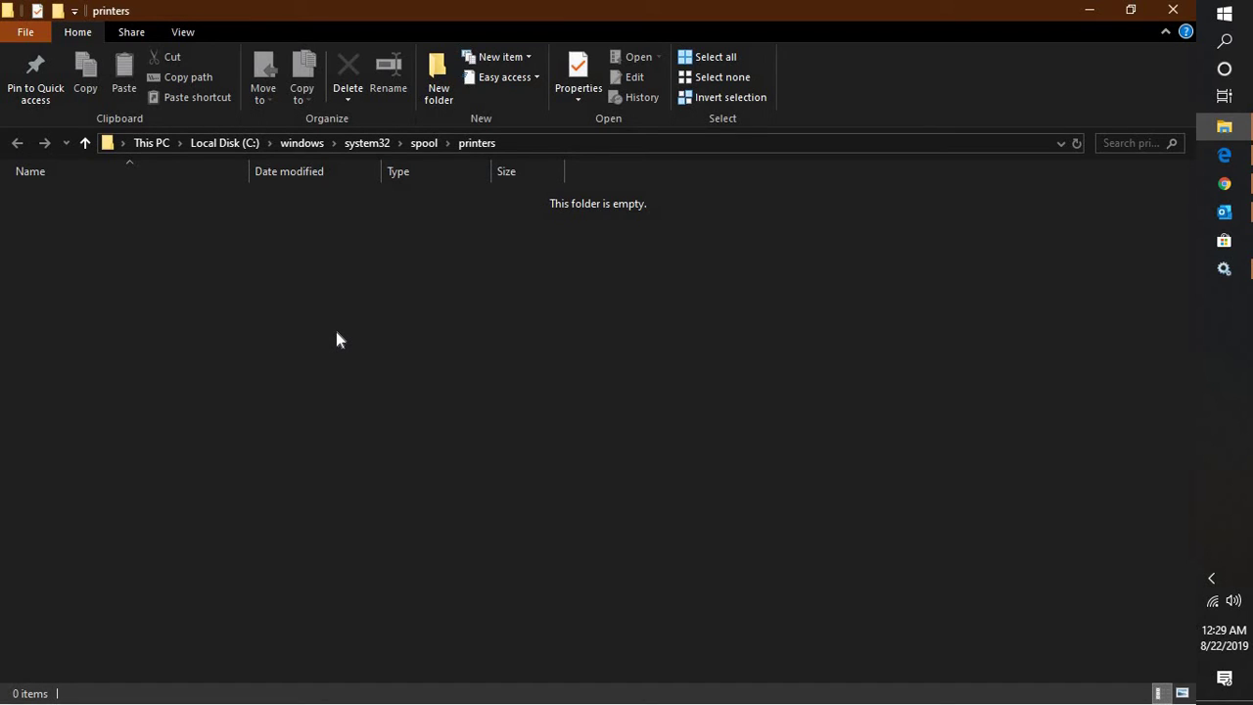
{"action": "right_click", "coordinate": [337, 339]}
{"action": "left_click", "coordinate": [227, 377]}
{"action": "left_click", "coordinate": [1173, 12]}
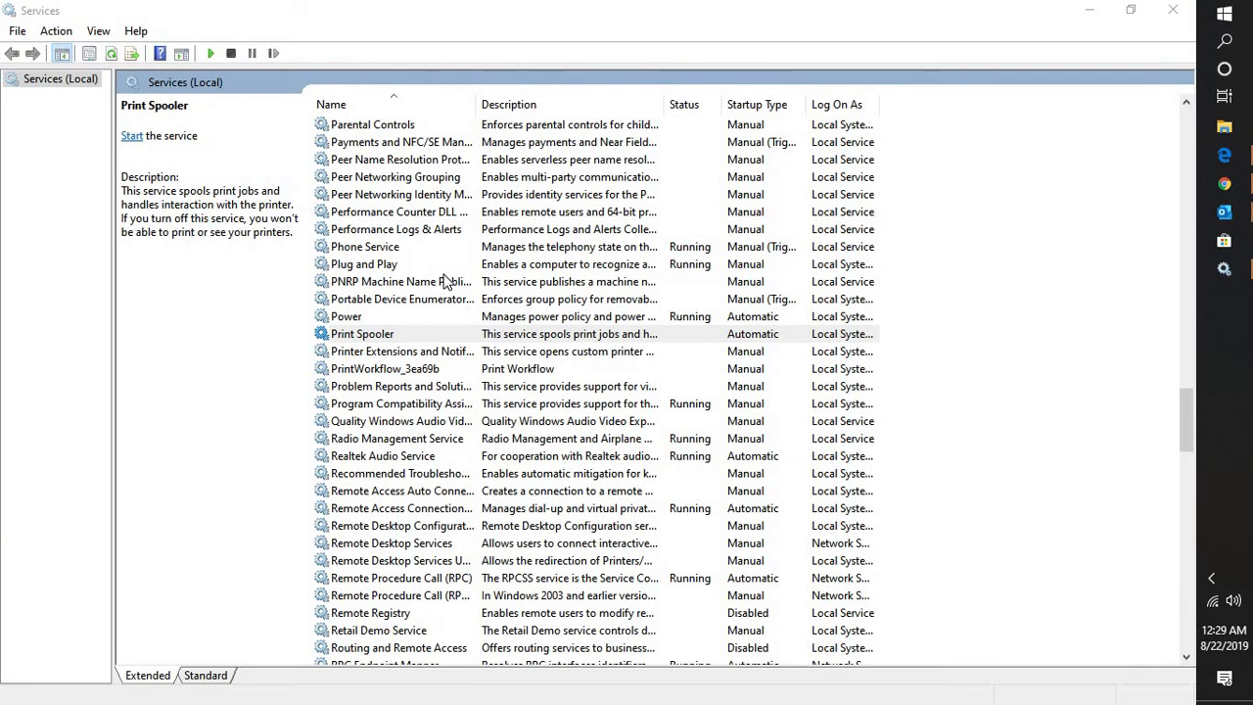
Start the Print Spooler service from its properties and close the properties dialog.
{"action": "right_click", "coordinate": [369, 338]}
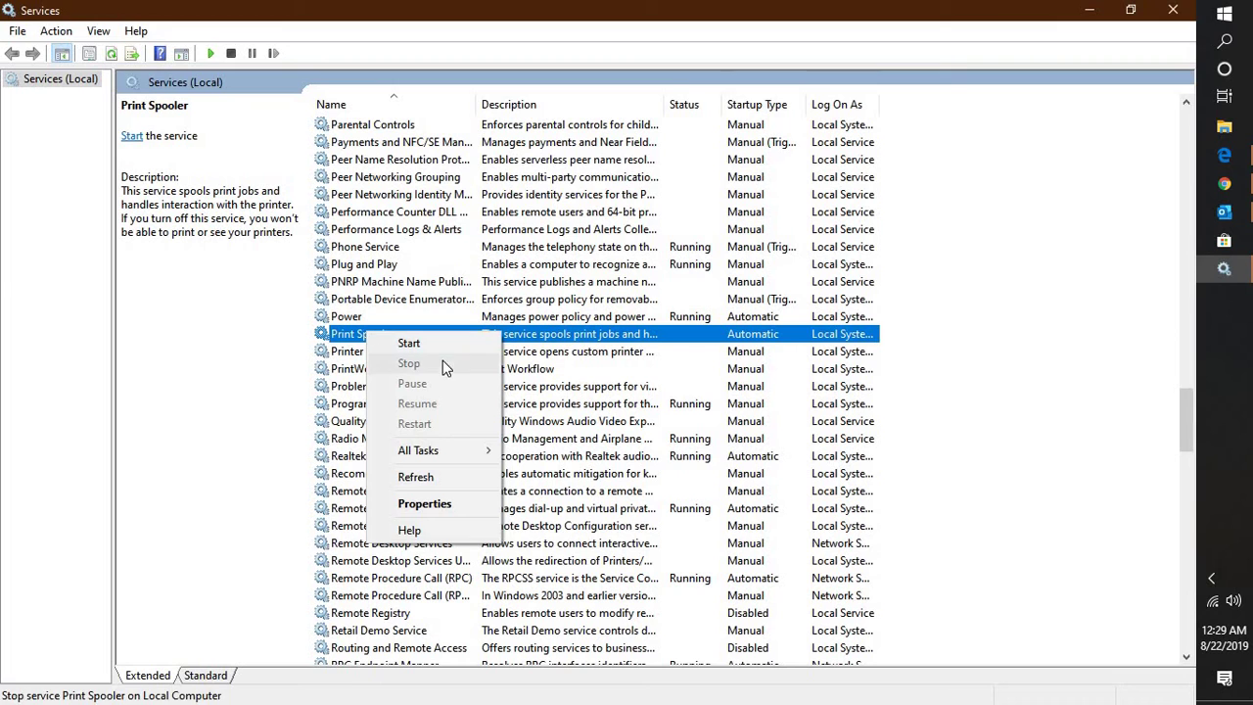
{"action": "left_click", "coordinate": [449, 501]}
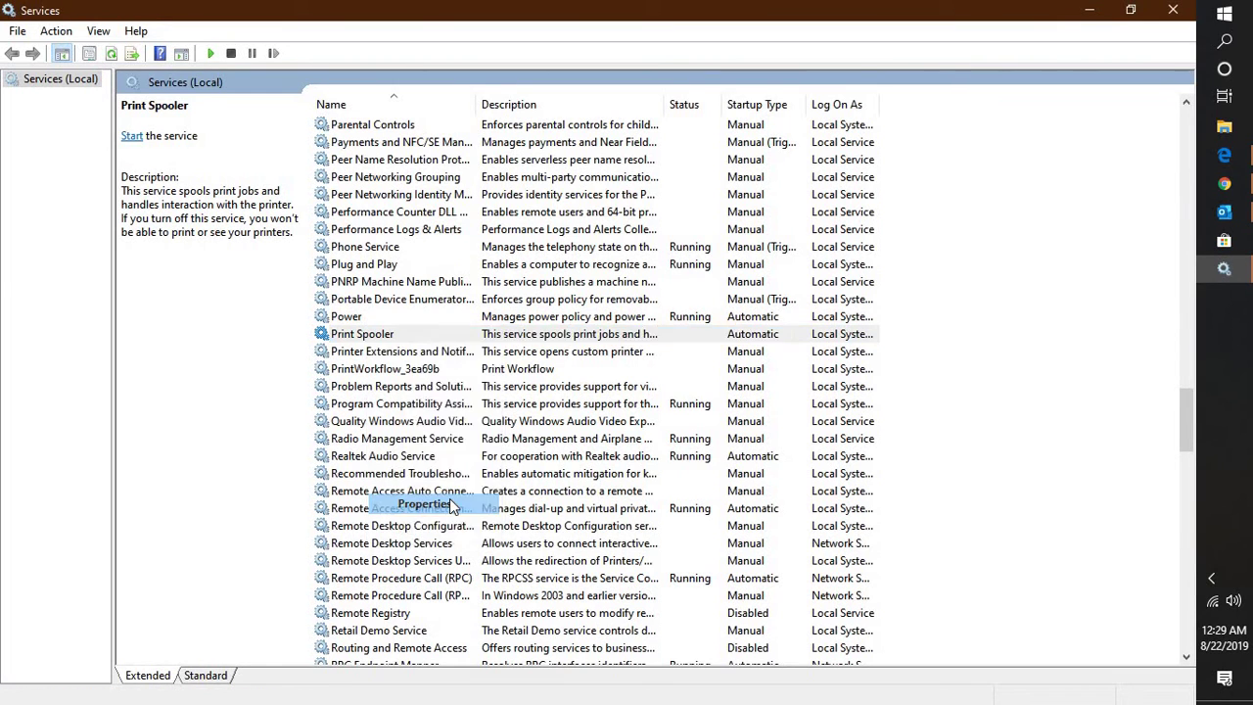
{"action": "left_click", "coordinate": [480, 426]}
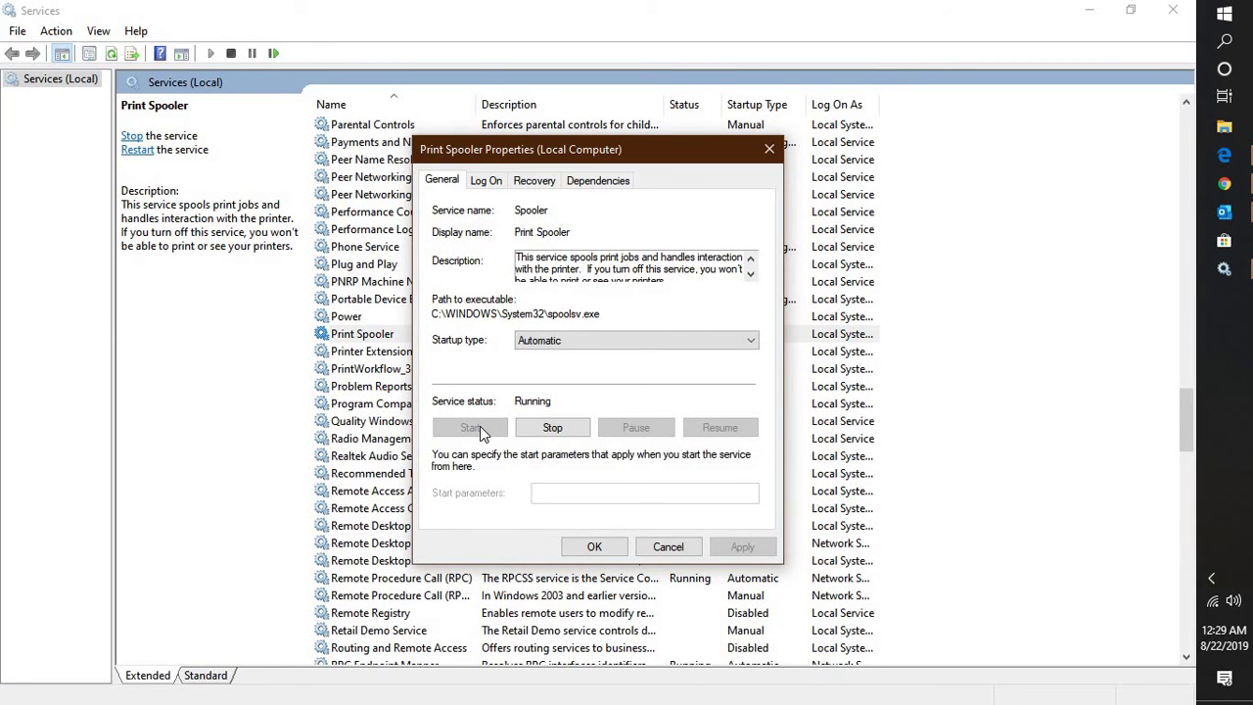
{"action": "left_click", "coordinate": [594, 547]}
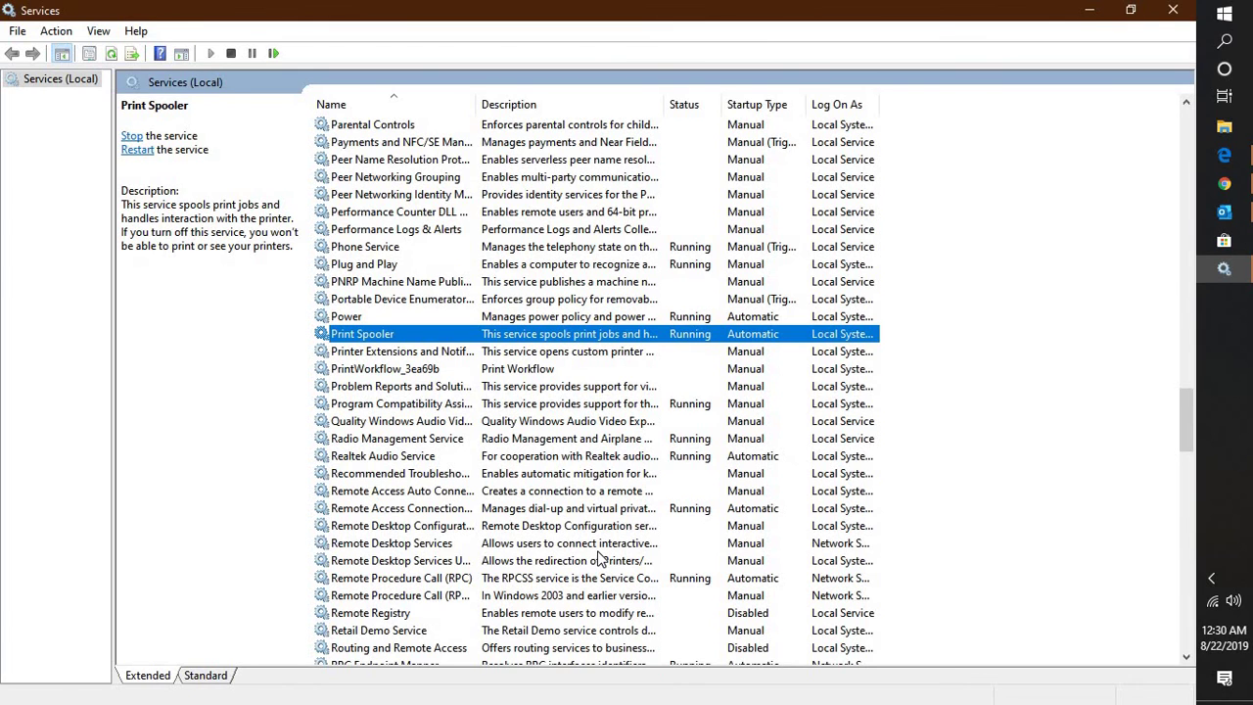
{"action": "key", "text": "q"}
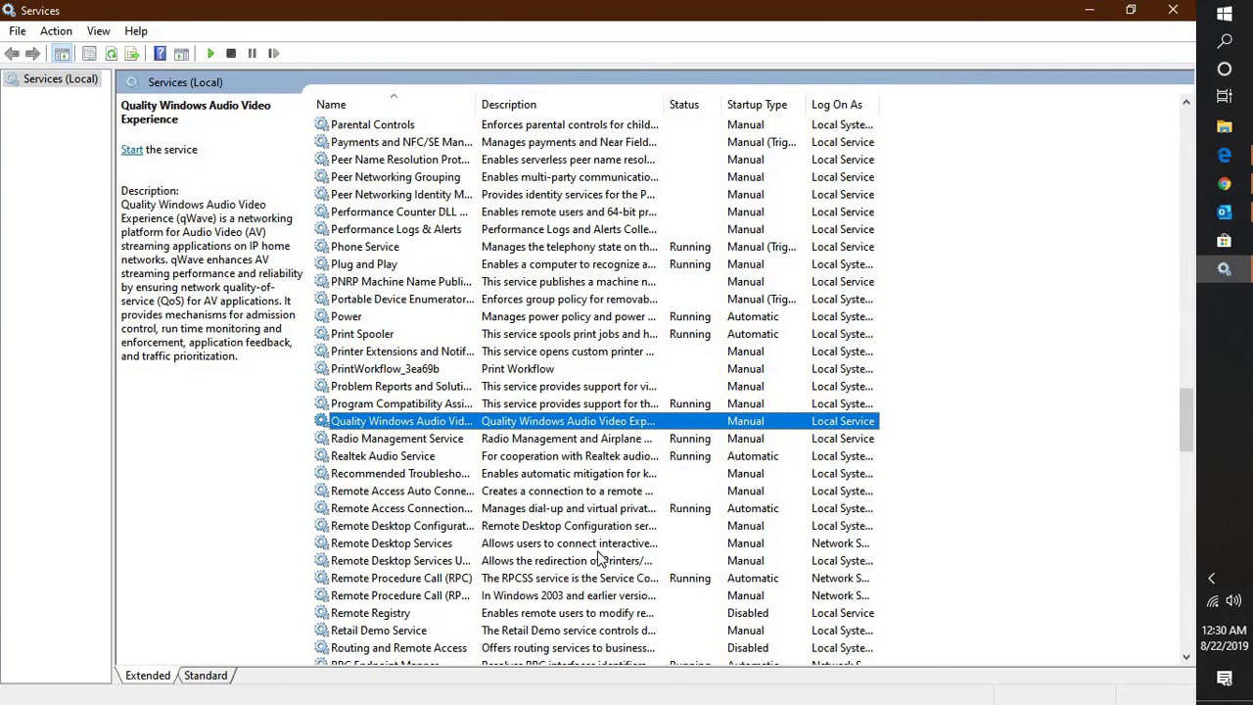
{"action": "left_click", "coordinate": [1212, 580]}
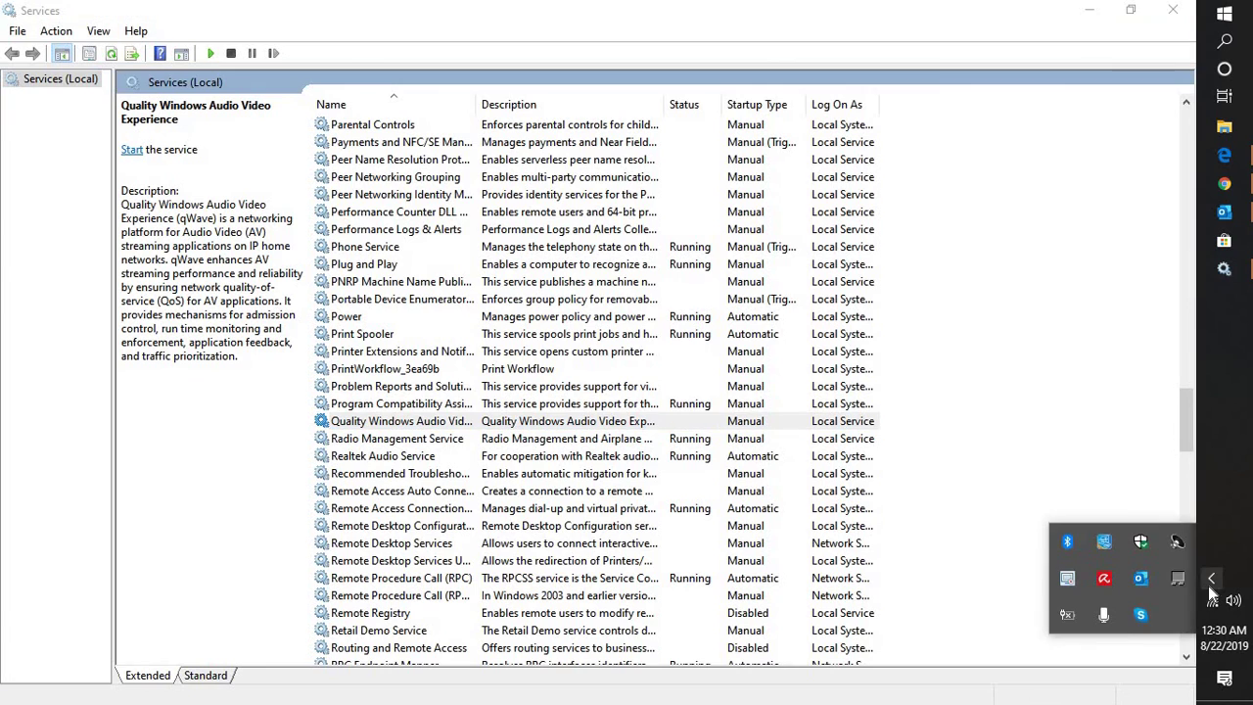
{"action": "right_click", "coordinate": [1068, 585]}
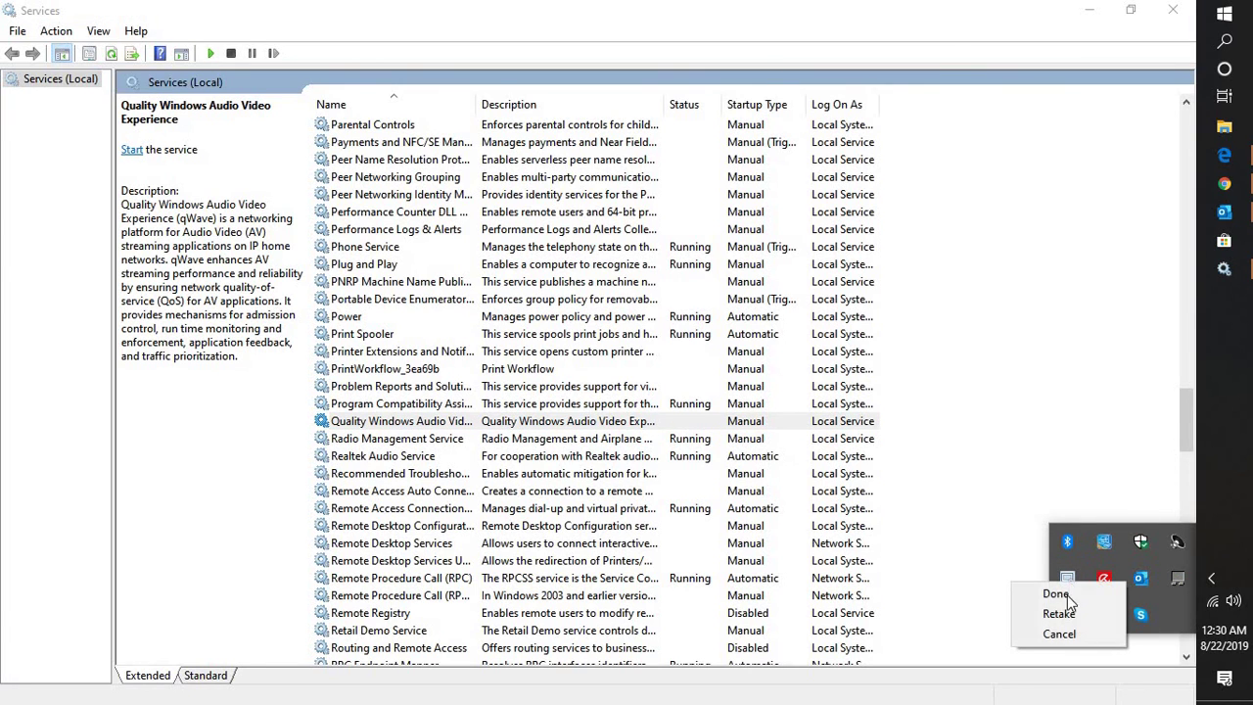